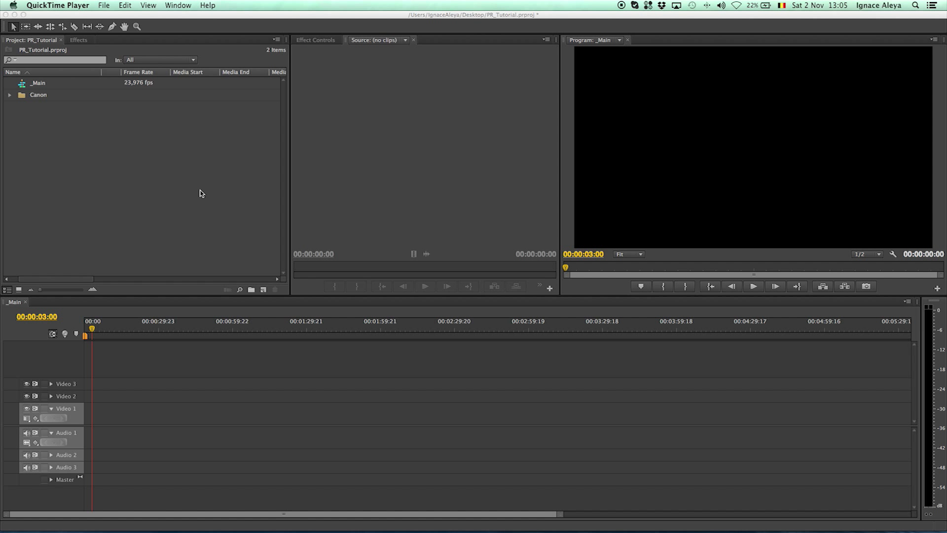
Expand the Canon bin and load MVI_9436.MOV into the Source monitor.
{"action": "left_click", "coordinate": [8, 97]}
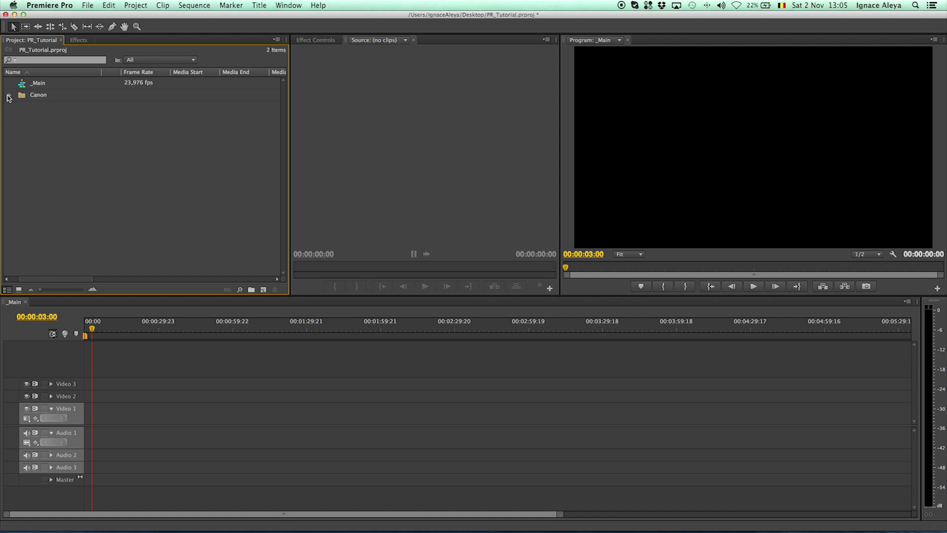
{"action": "left_click", "coordinate": [8, 97]}
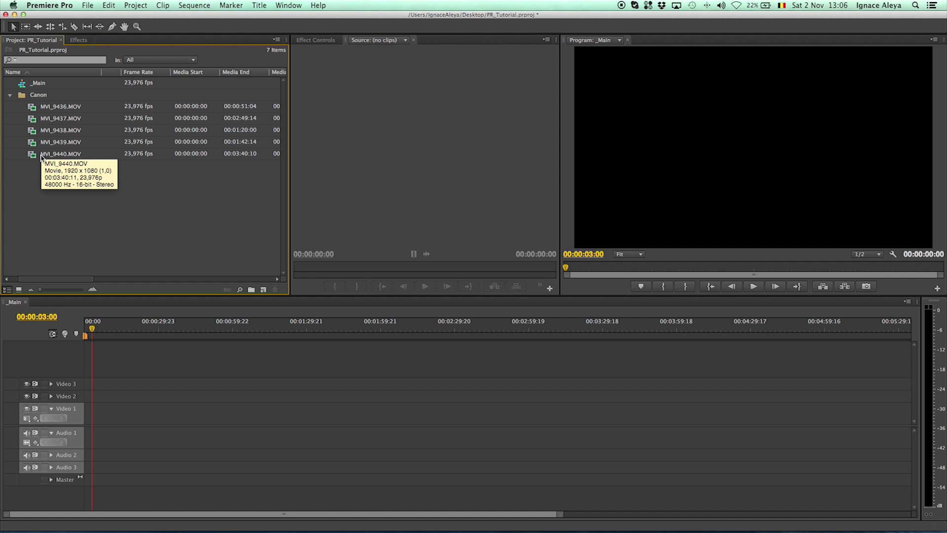
{"action": "left_click", "coordinate": [31, 109]}
{"action": "double_click", "coordinate": [31, 108]}
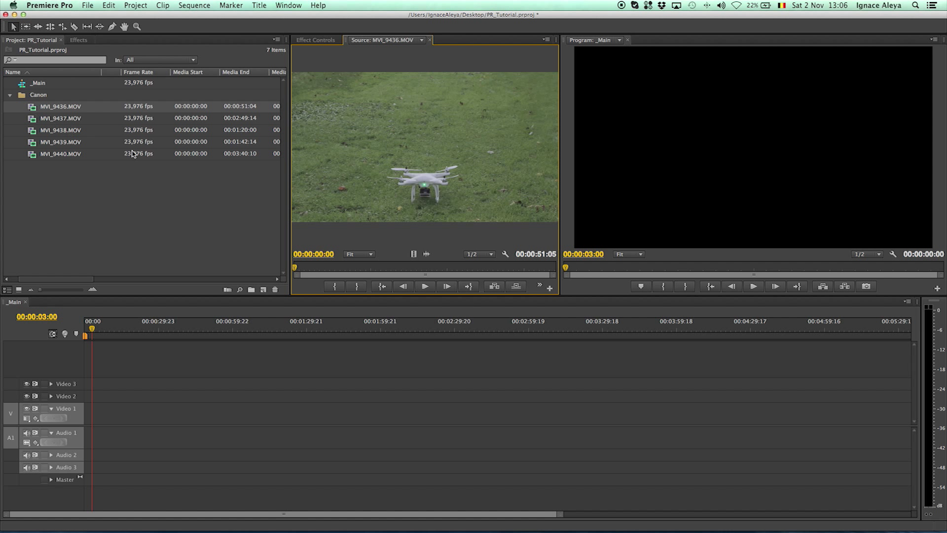
Mark In at 00:00:32:03 and Out at 00:00:43:14, then drop that range at the _Main sequence start.
{"action": "left_click_drag", "start_coordinate": [341, 270], "coordinate": [459, 272]}
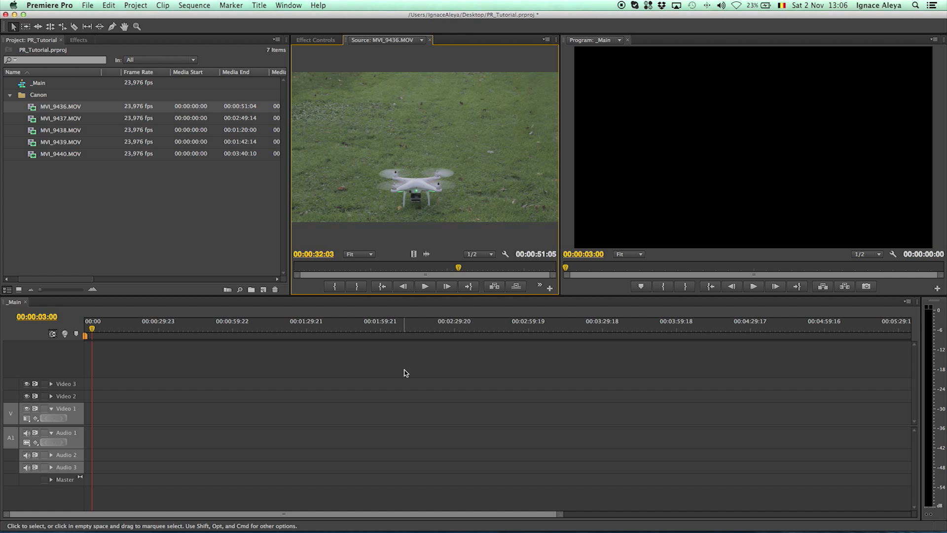
{"action": "key", "text": "i"}
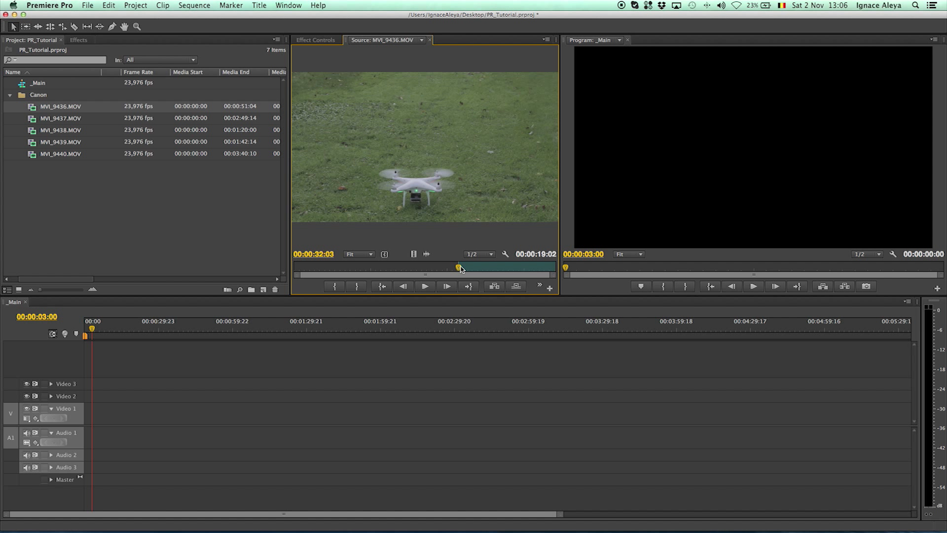
{"action": "left_click_drag", "start_coordinate": [460, 269], "coordinate": [518, 271]}
{"action": "key", "text": "o"}
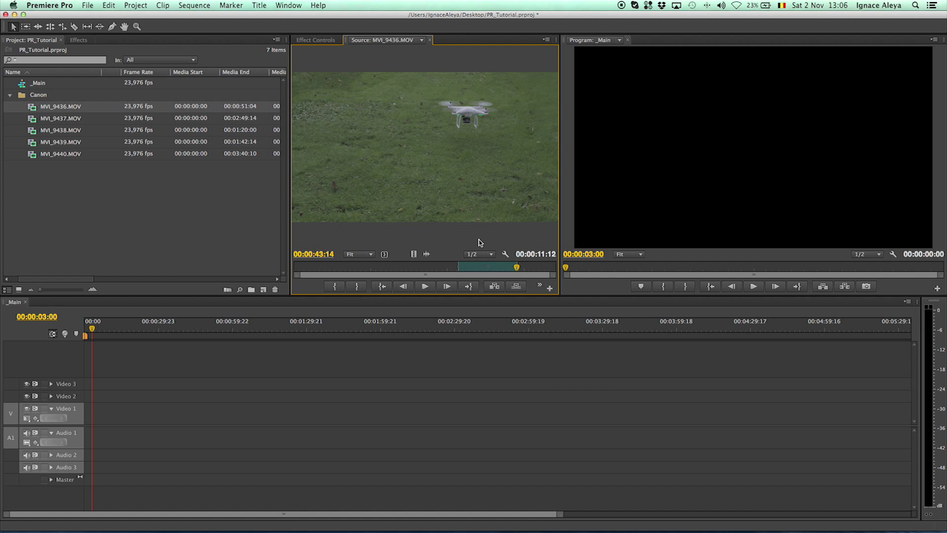
{"action": "left_click_drag", "start_coordinate": [404, 137], "coordinate": [83, 418]}
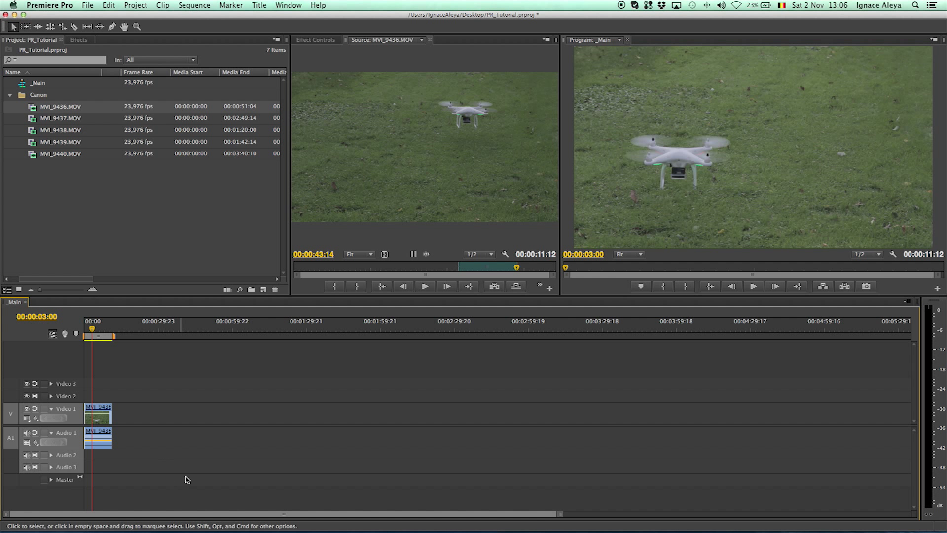
Mark a 00:00:24:08 range of MVI_9437.MOV ending at 00:02:02:01 and place it right after MVI_9436.
{"action": "double_click", "coordinate": [32, 119]}
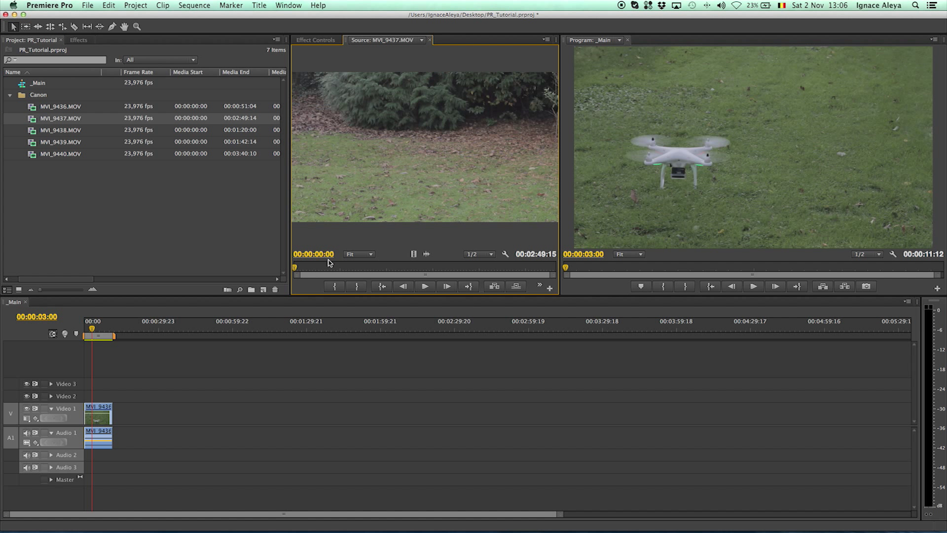
{"action": "left_click_drag", "start_coordinate": [321, 266], "coordinate": [483, 272]}
{"action": "key", "text": "i"}
{"action": "key", "text": "o"}
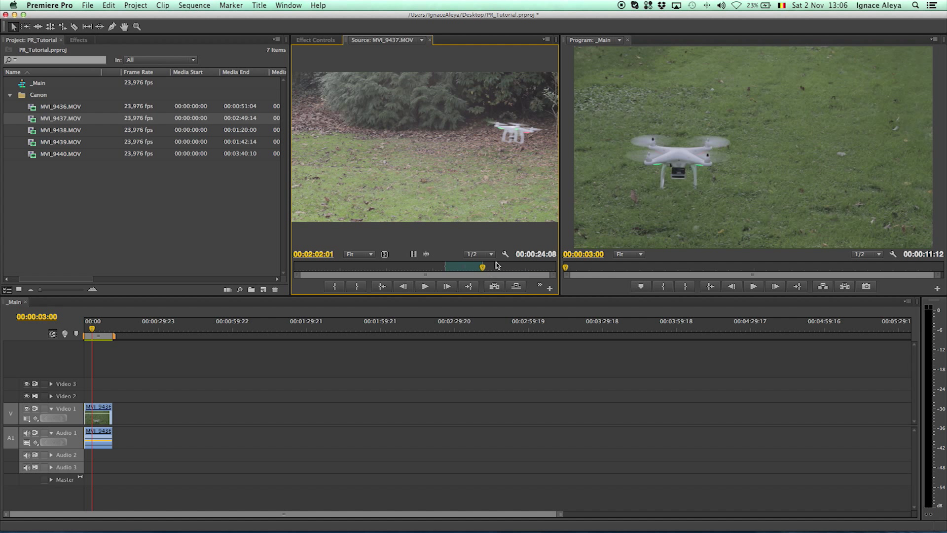
{"action": "left_click_drag", "start_coordinate": [417, 157], "coordinate": [118, 419]}
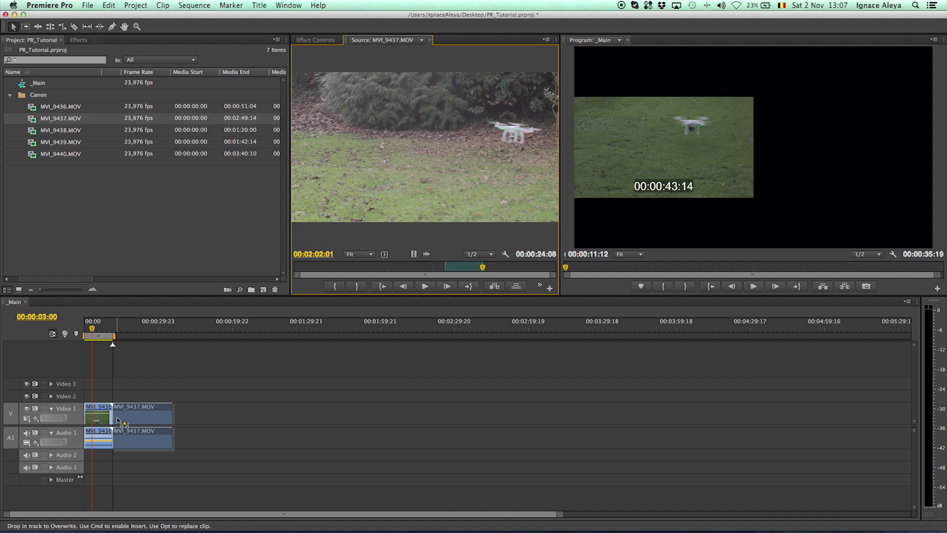
{"action": "mouse_move", "coordinate": [118, 420]}
{"action": "left_mouse_down"}
{"action": "mouse_move", "coordinate": [129, 420]}
{"action": "mouse_move", "coordinate": [118, 422]}
{"action": "left_mouse_up"}
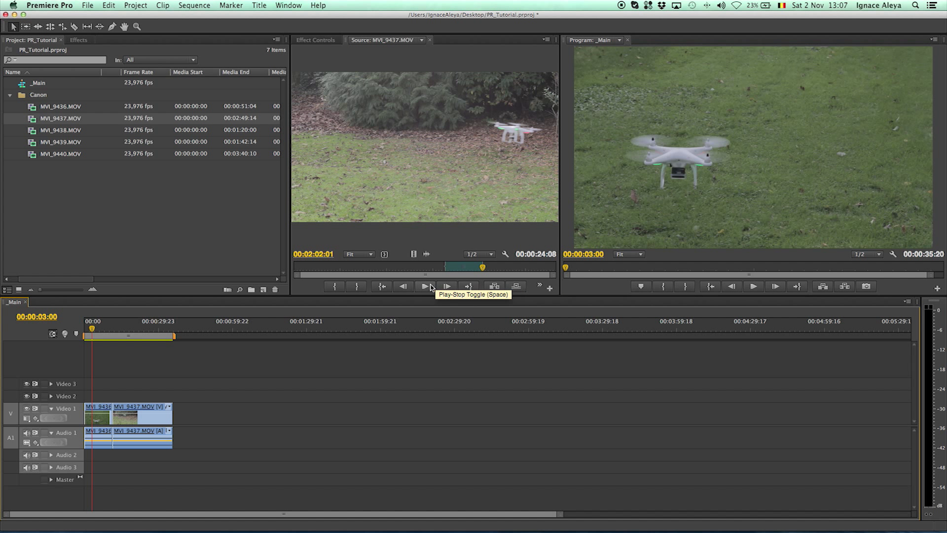
{"action": "left_click", "coordinate": [756, 286]}
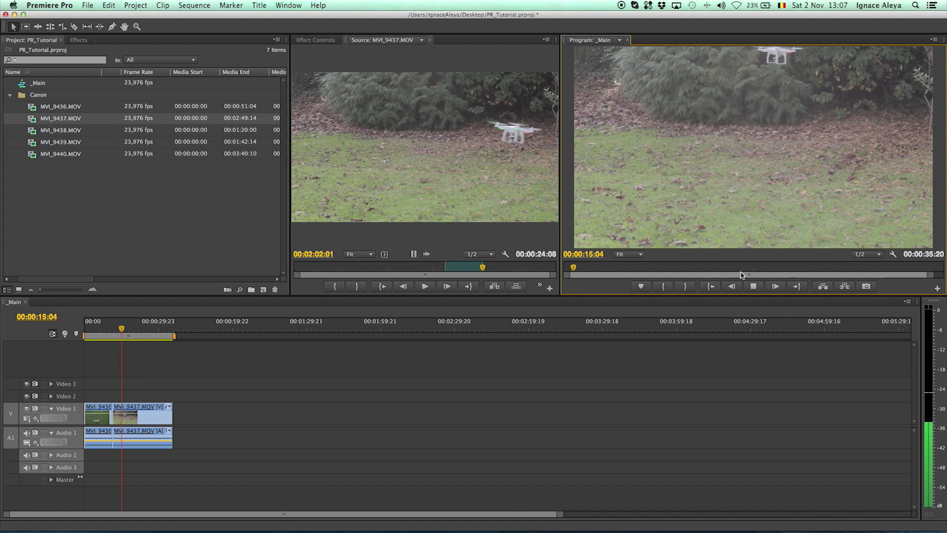
{"action": "left_click", "coordinate": [755, 286]}
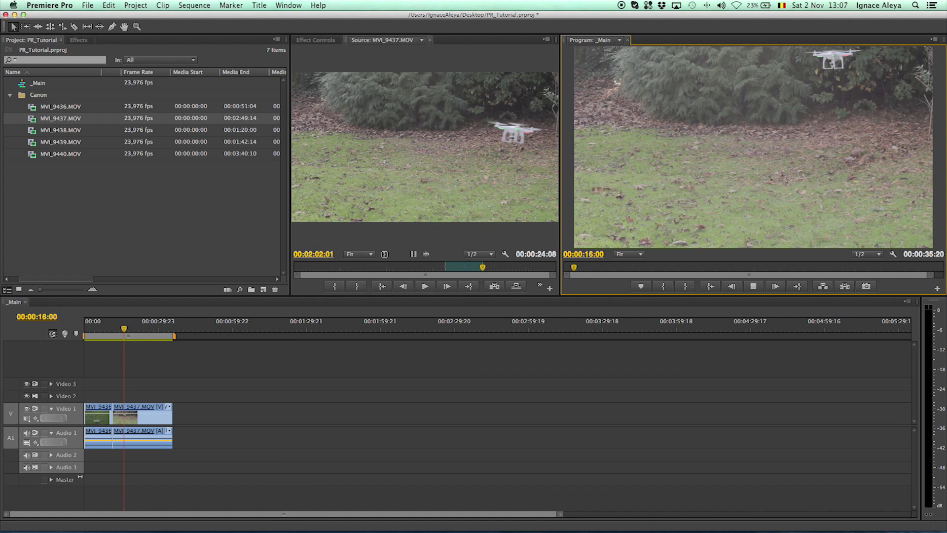
{"action": "key", "text": "space"}
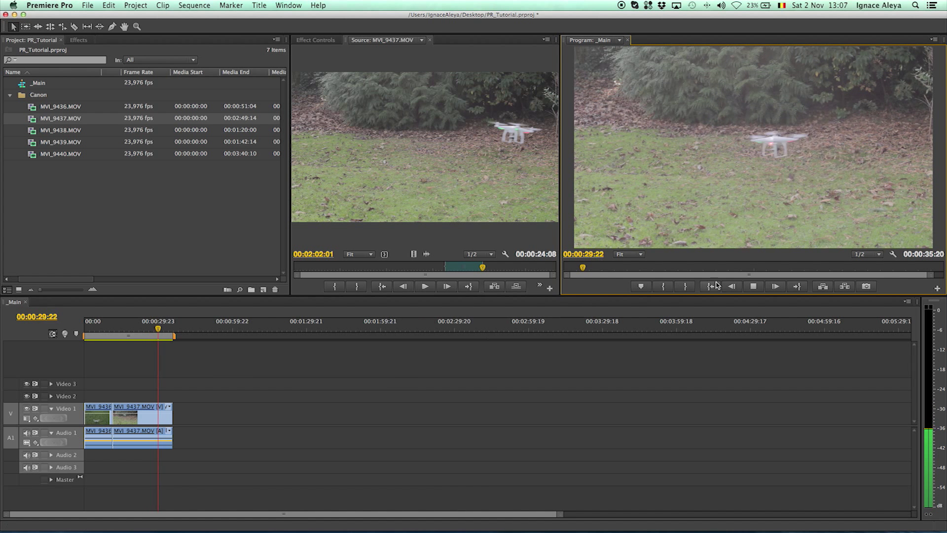
{"action": "key", "text": "space"}
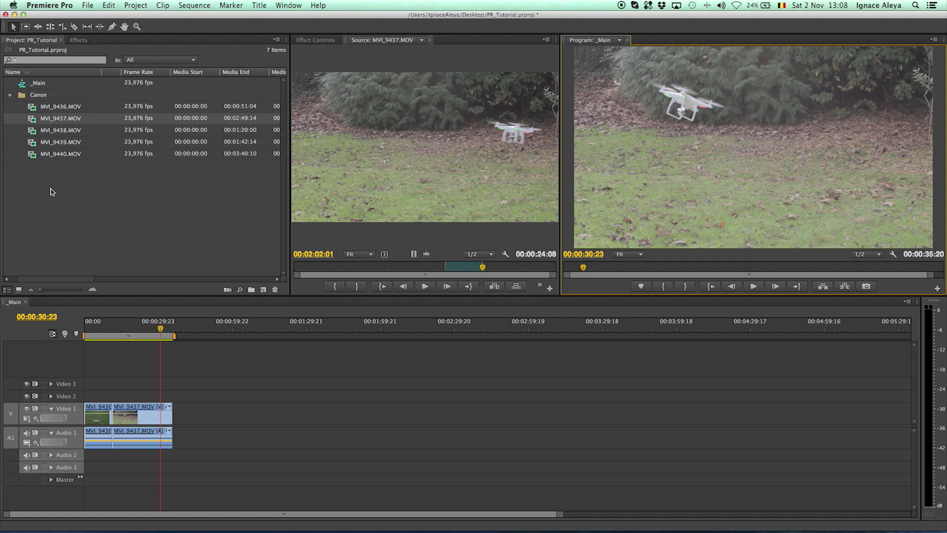
Play the sequence's opening from the start, stopping playback at 00:00:04:08.
{"action": "key", "text": "Home"}
{"action": "key", "text": "space"}
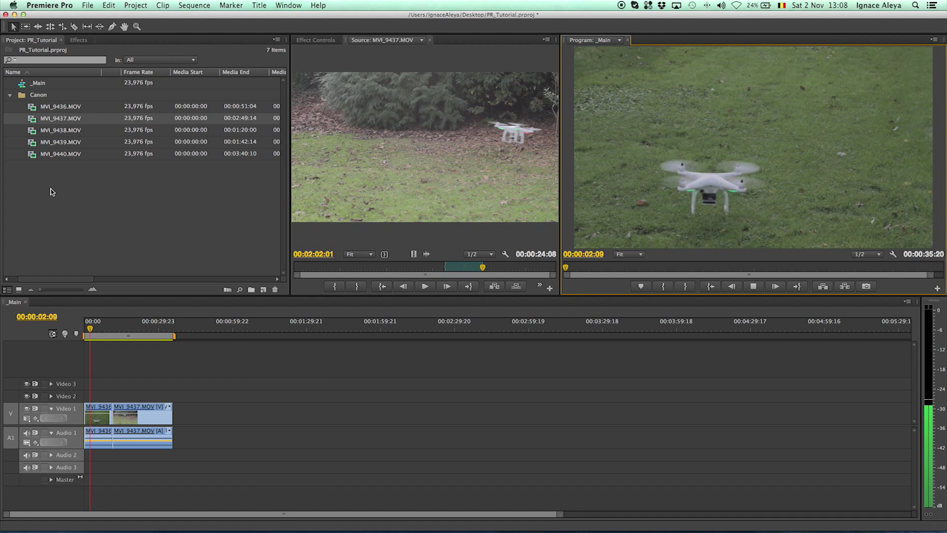
{"action": "key", "text": "Home"}
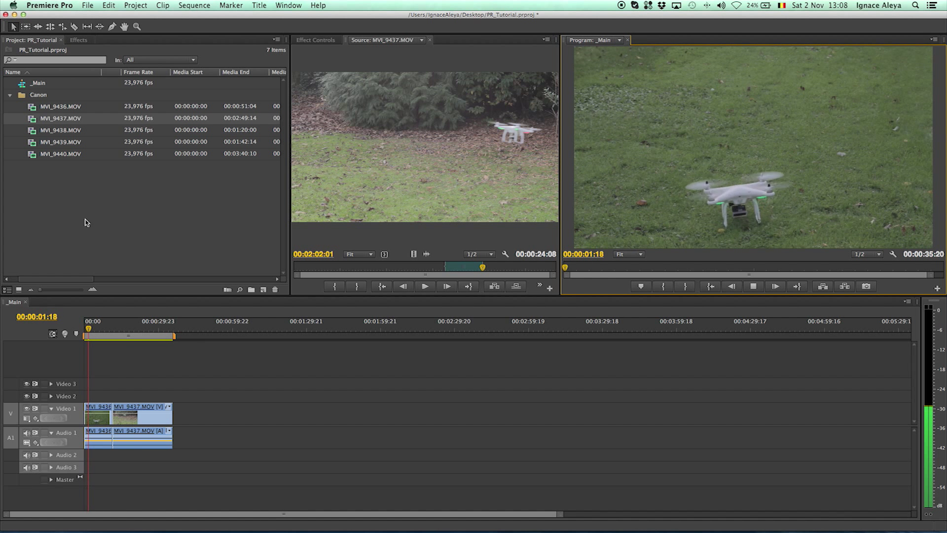
{"action": "key", "text": "space"}
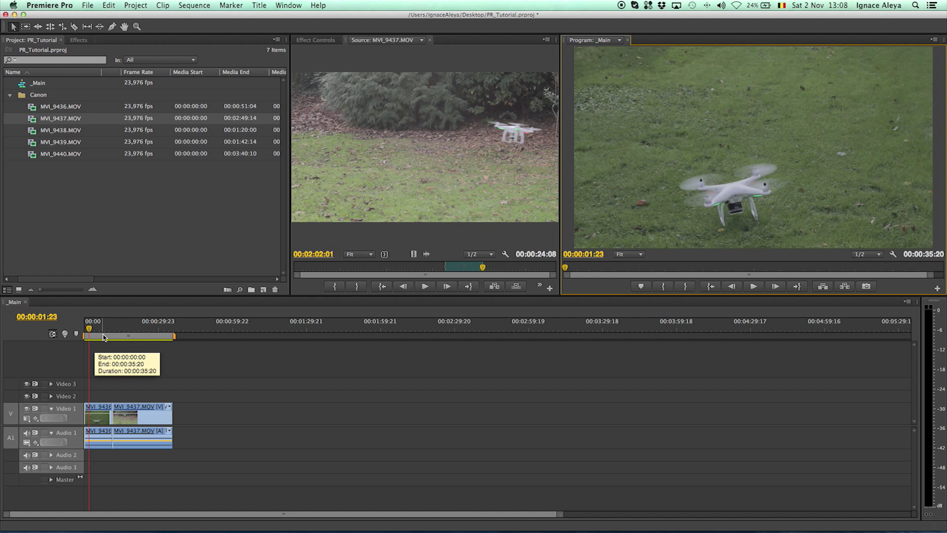
{"action": "key", "text": "space"}
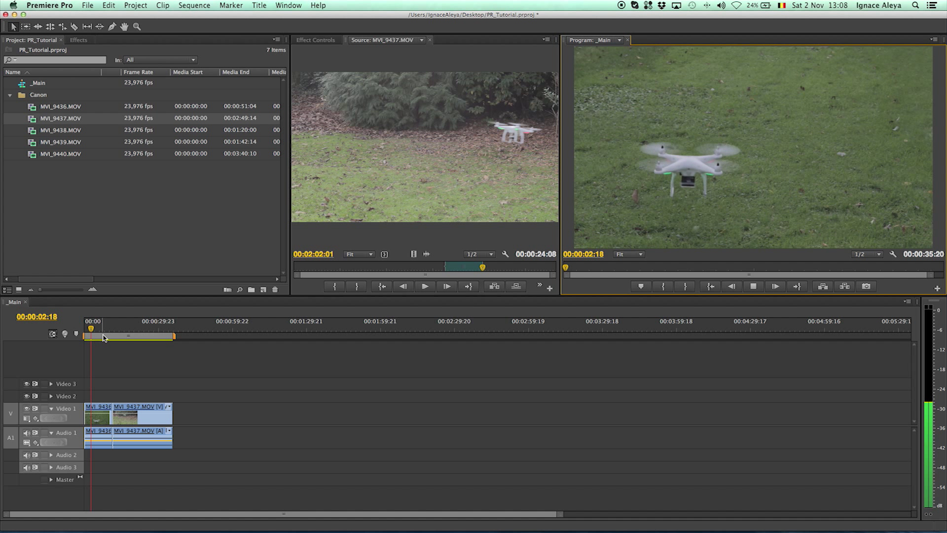
{"action": "key", "text": "space"}
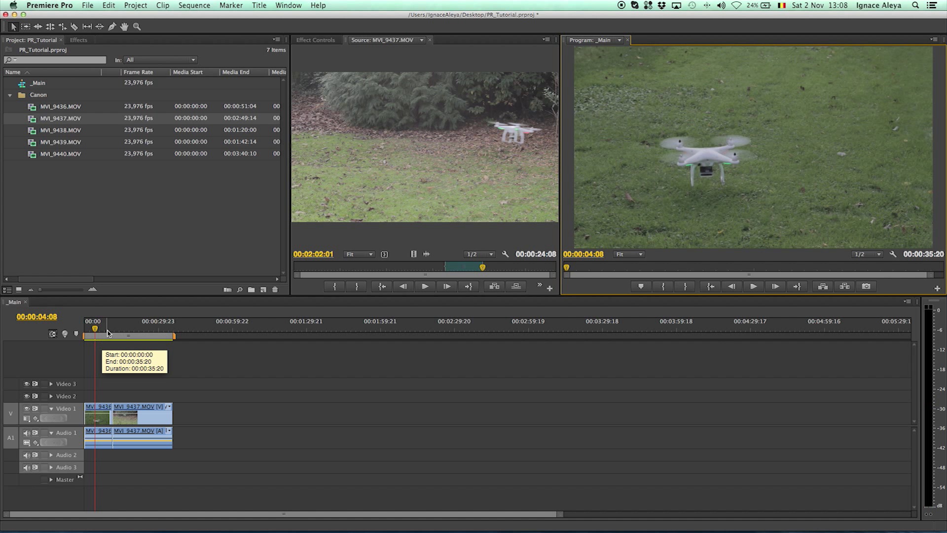
Mark a 10-second range late in MVI_9438.MOV and add it after MVI_9437 on Video 1.
{"action": "double_click", "coordinate": [33, 131]}
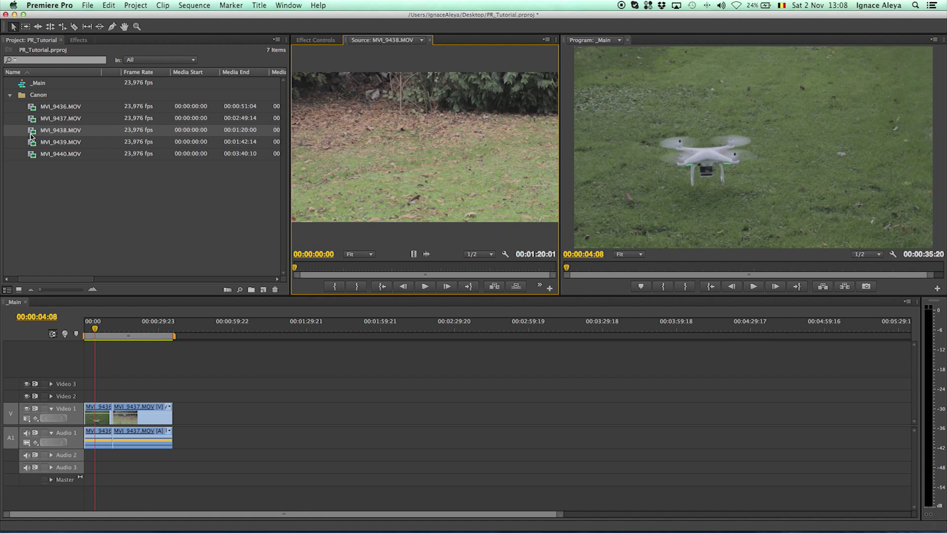
{"action": "left_click_drag", "start_coordinate": [304, 267], "coordinate": [531, 273]}
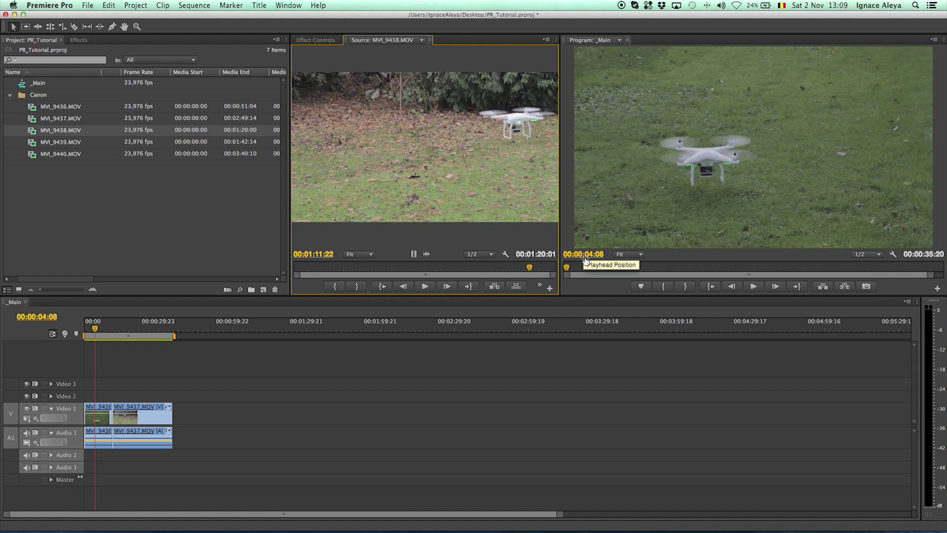
{"action": "left_click_drag", "start_coordinate": [529, 269], "coordinate": [506, 271]}
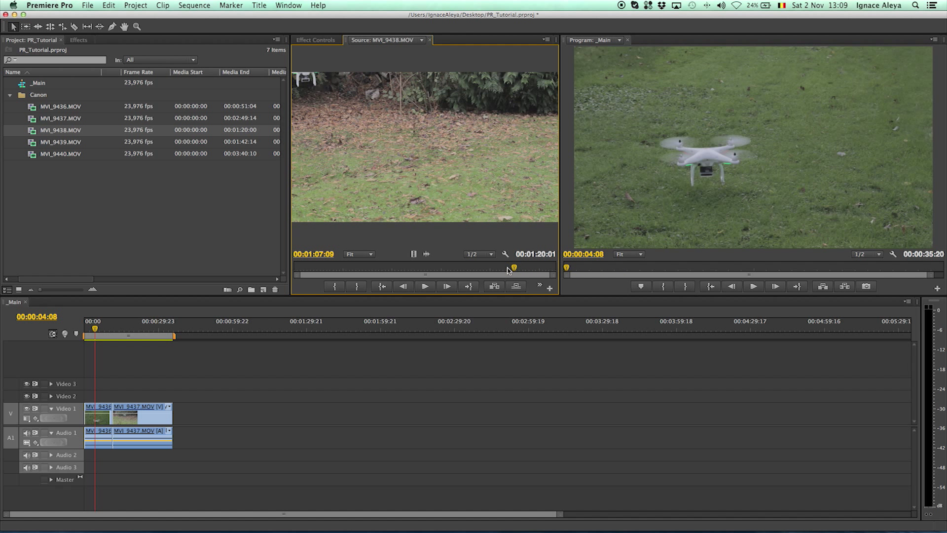
{"action": "key", "text": "i"}
{"action": "left_click", "coordinate": [547, 269]}
{"action": "key", "text": "o"}
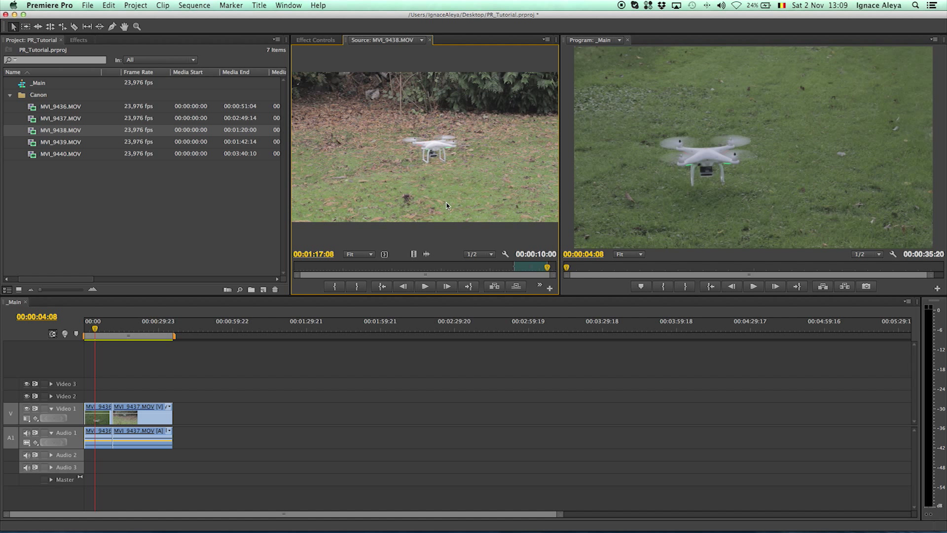
{"action": "left_click_drag", "start_coordinate": [448, 206], "coordinate": [178, 419]}
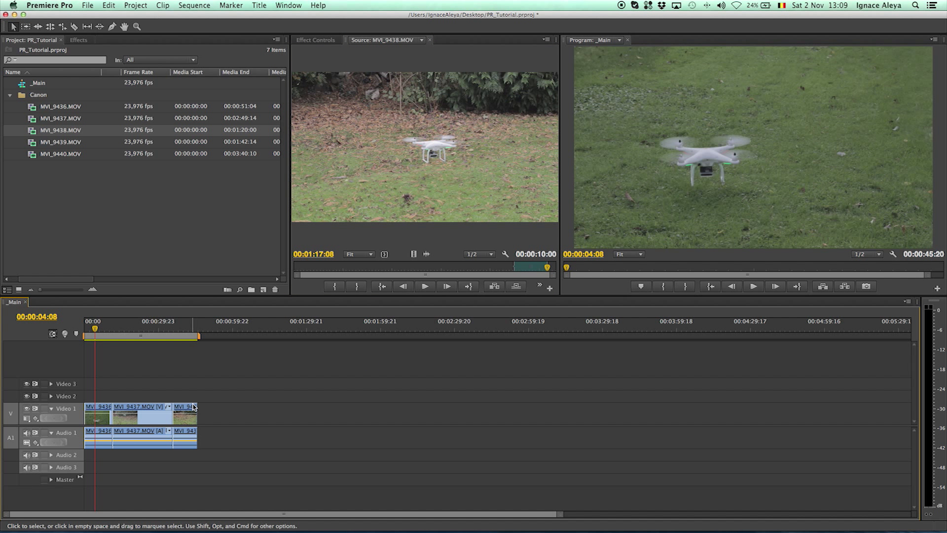
{"action": "left_click", "coordinate": [550, 269]}
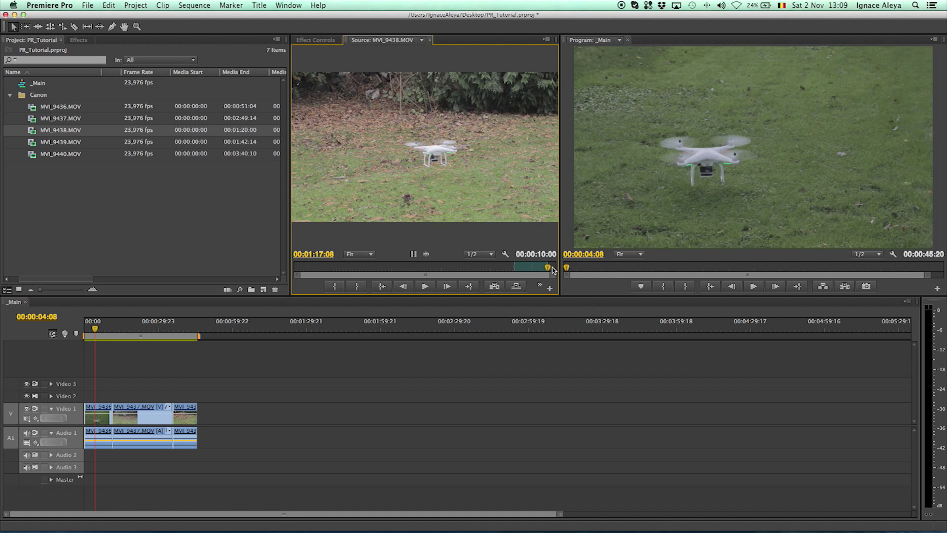
{"action": "left_click", "coordinate": [493, 285]}
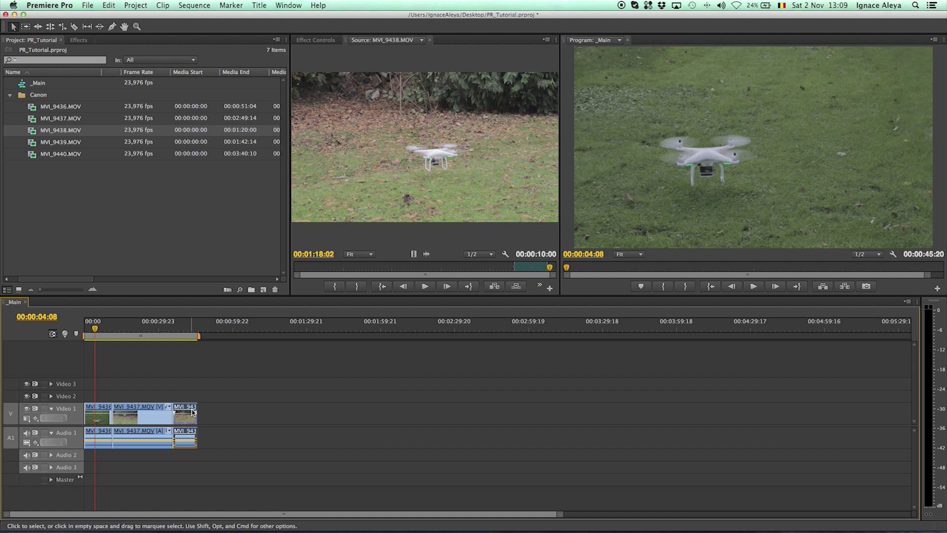
Drag the last MVI_9438 clip's end out to its media limit, then trim its start, making the sequence 00:00:50:07.
{"action": "left_click_drag", "start_coordinate": [191, 409], "coordinate": [194, 409]}
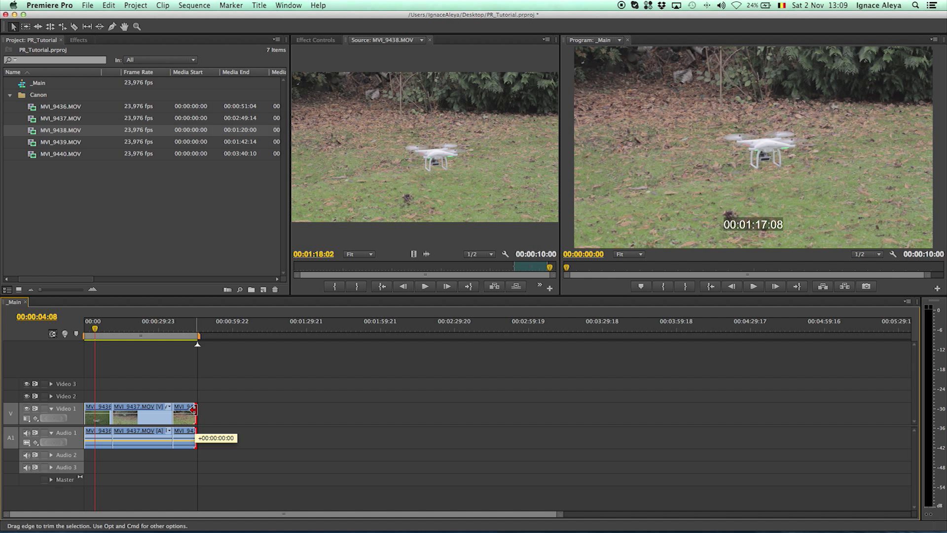
{"action": "left_click_drag", "start_coordinate": [194, 409], "coordinate": [226, 408]}
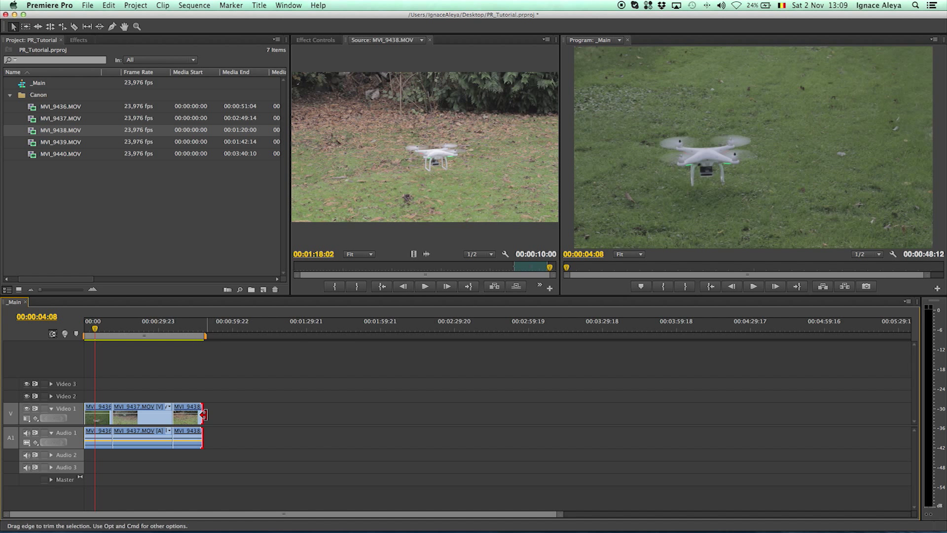
{"action": "left_click_drag", "start_coordinate": [202, 410], "coordinate": [380, 410]}
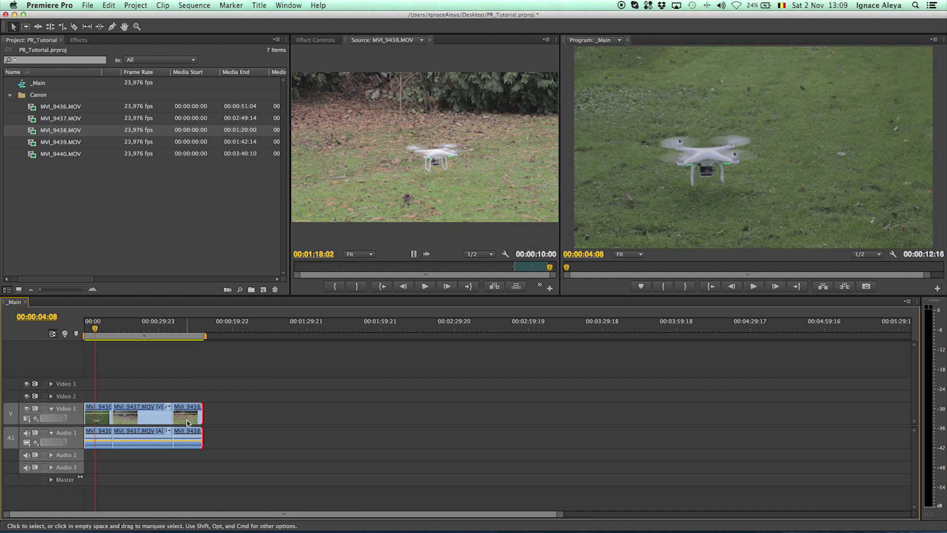
{"action": "left_click_drag", "start_coordinate": [188, 423], "coordinate": [245, 418]}
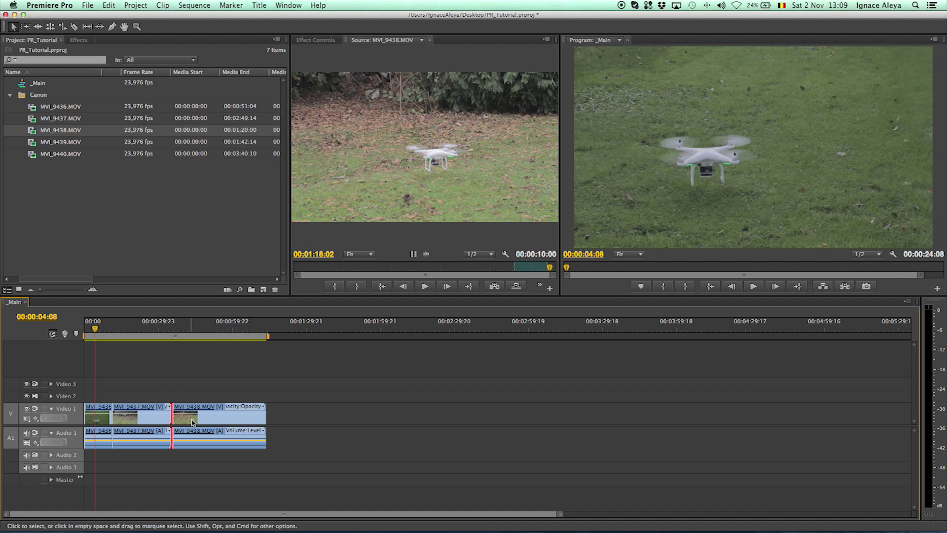
{"action": "left_click", "coordinate": [192, 421]}
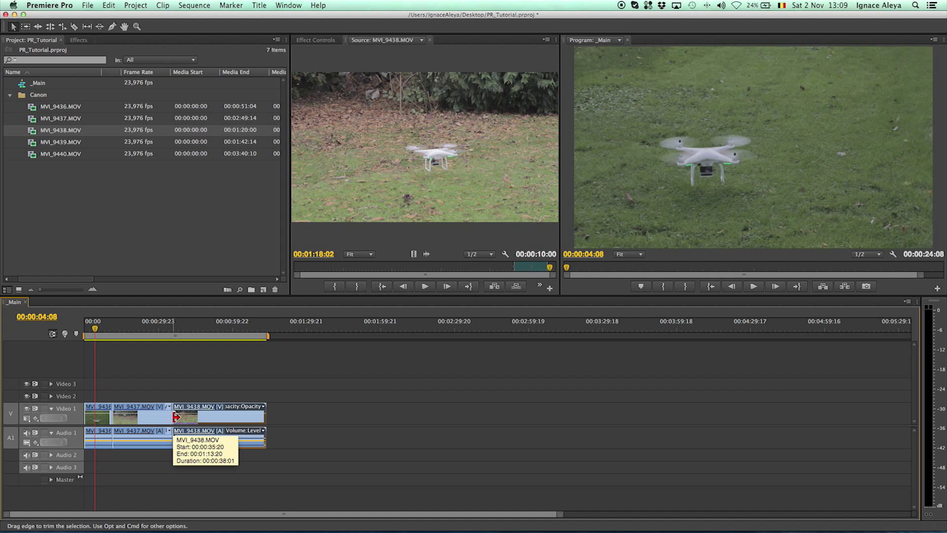
{"action": "mouse_move", "coordinate": [177, 417]}
{"action": "left_mouse_down"}
{"action": "mouse_move", "coordinate": [235, 417]}
{"action": "mouse_move", "coordinate": [185, 420]}
{"action": "left_mouse_up"}
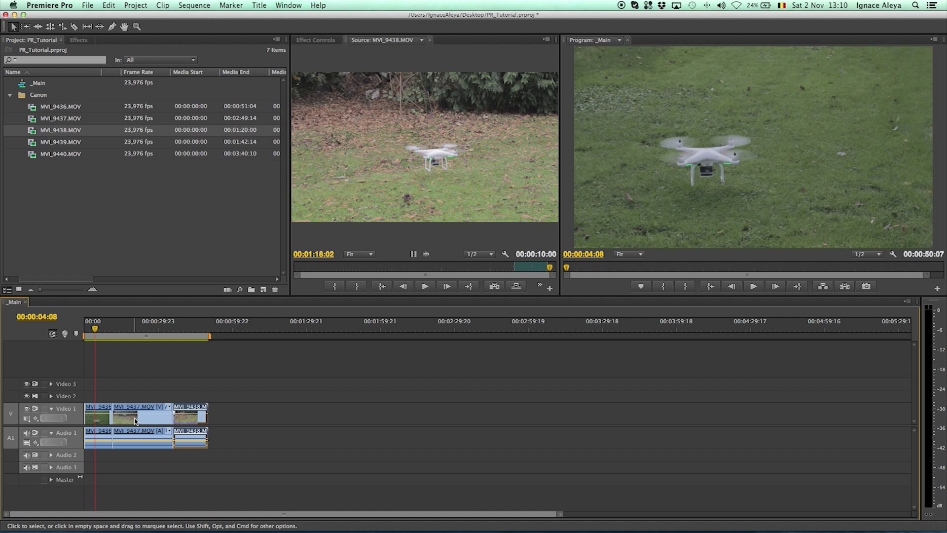
Undo a stray move of MVI_9438 to a higher track, then razor MVI_9437 into two pieces.
{"action": "left_click_drag", "start_coordinate": [193, 422], "coordinate": [135, 399]}
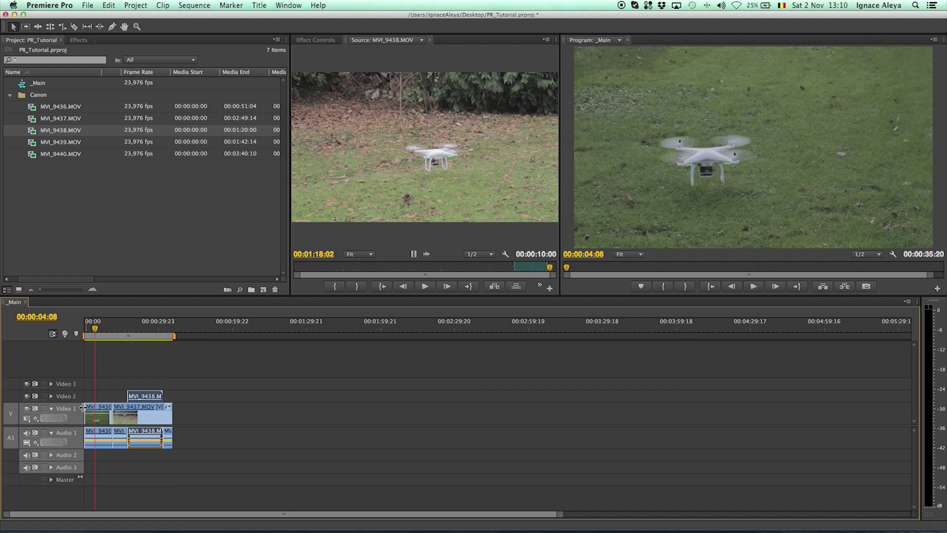
{"action": "key", "text": "super+z"}
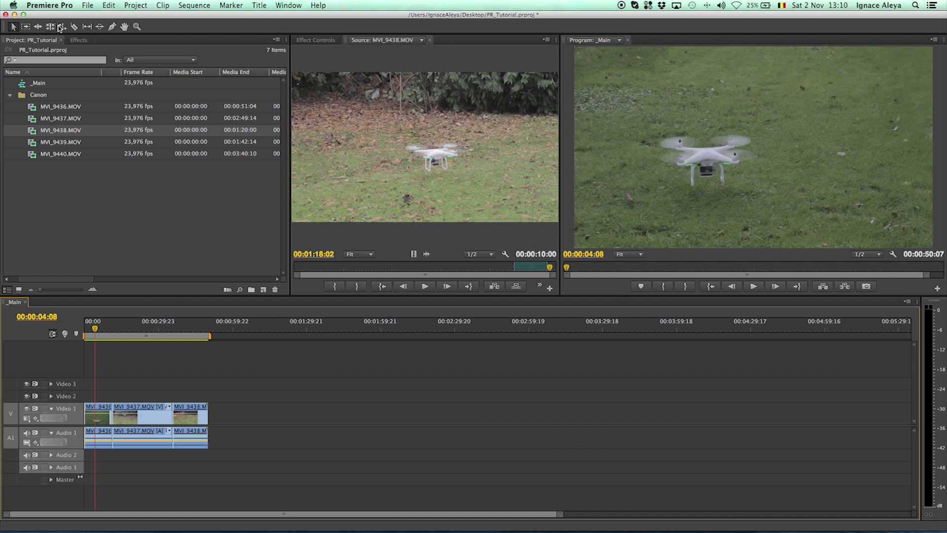
{"action": "left_click", "coordinate": [76, 27]}
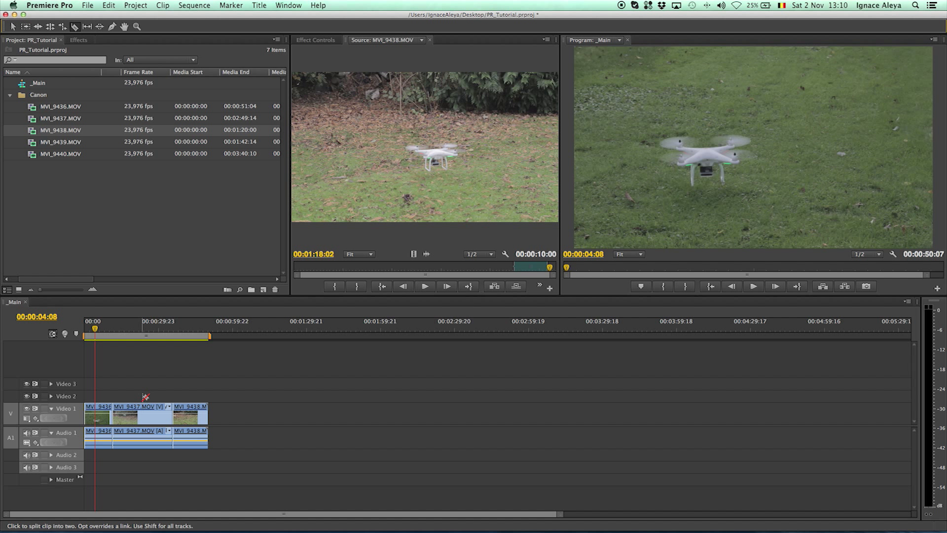
{"action": "left_click", "coordinate": [143, 413]}
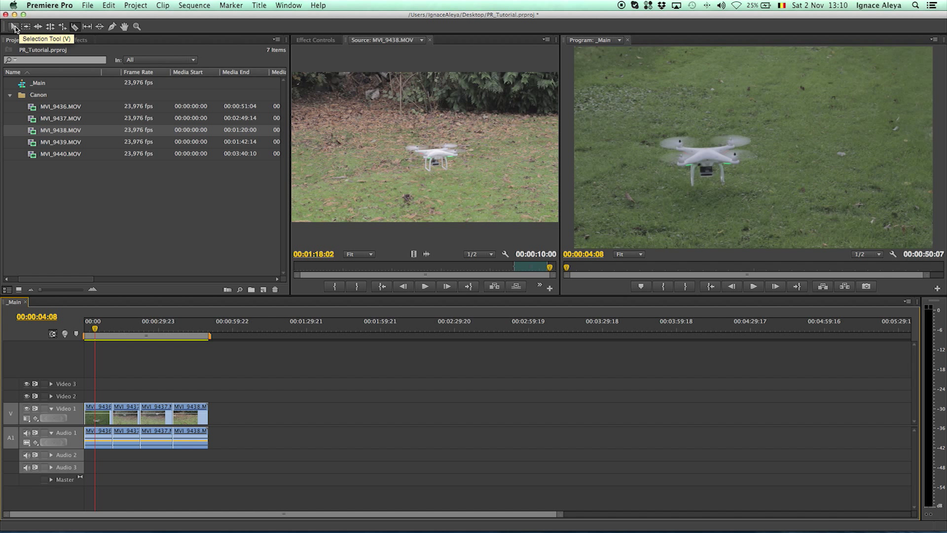
Move the second MVI_9437 piece after MVI_9438, close the gaps, and scrub the result.
{"action": "left_click", "coordinate": [14, 27]}
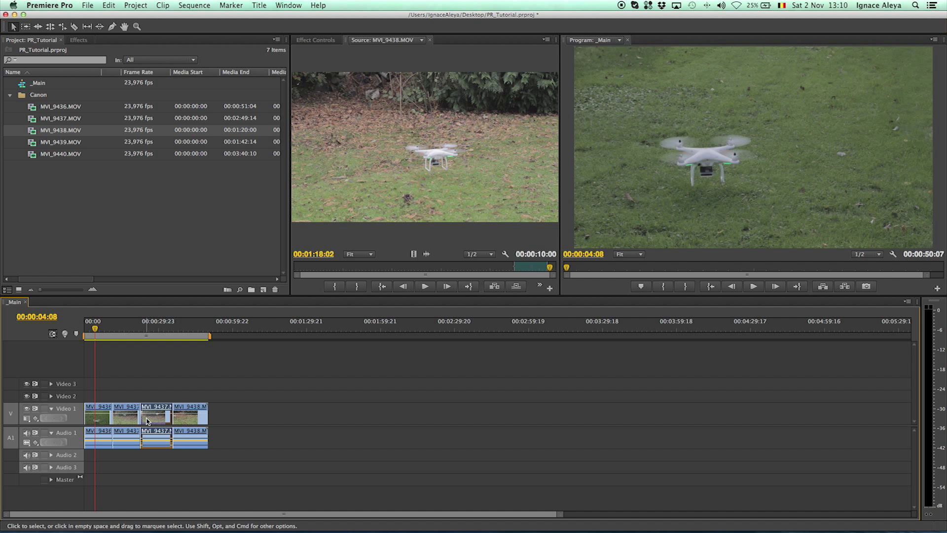
{"action": "left_click_drag", "start_coordinate": [151, 420], "coordinate": [244, 420]}
{"action": "left_click_drag", "start_coordinate": [185, 423], "coordinate": [153, 423]}
{"action": "left_click_drag", "start_coordinate": [260, 421], "coordinate": [200, 422]}
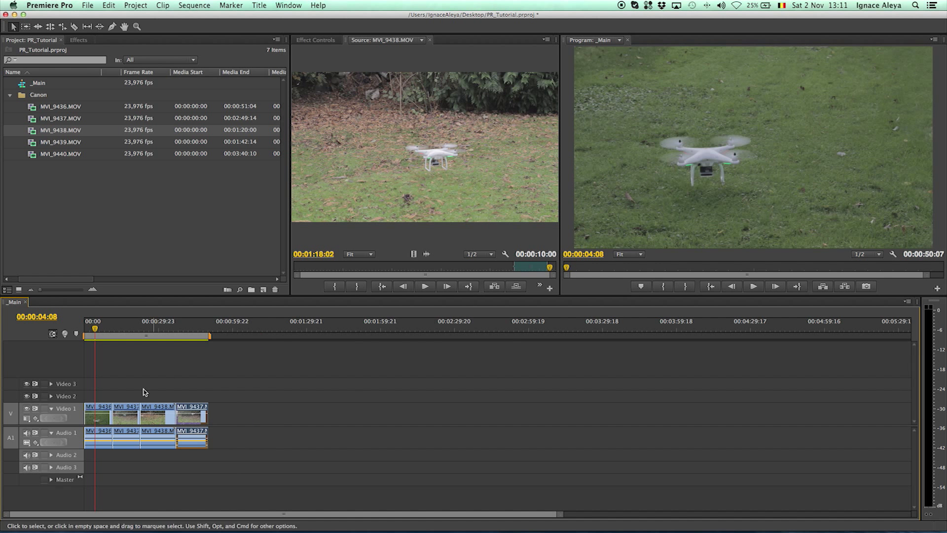
{"action": "left_click", "coordinate": [102, 330]}
{"action": "left_click_drag", "start_coordinate": [105, 331], "coordinate": [159, 338]}
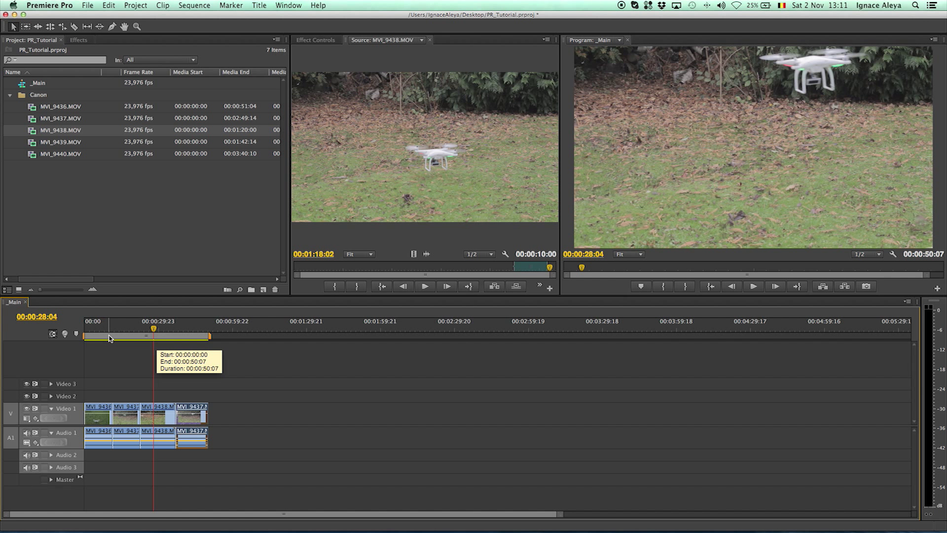